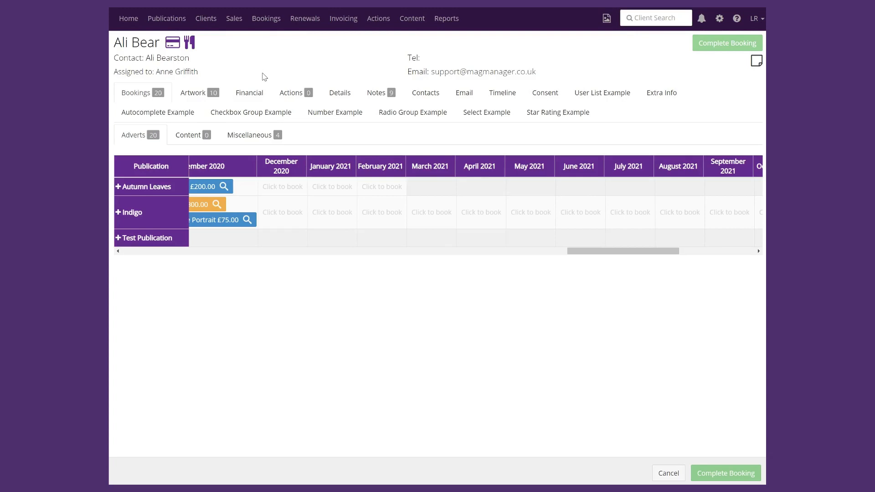
# Step: Create an invoice dated 24/12/2020 from the client's August, September, October and November 2020 Indigo half page portrait bookings
pyautogui.click(250, 97)
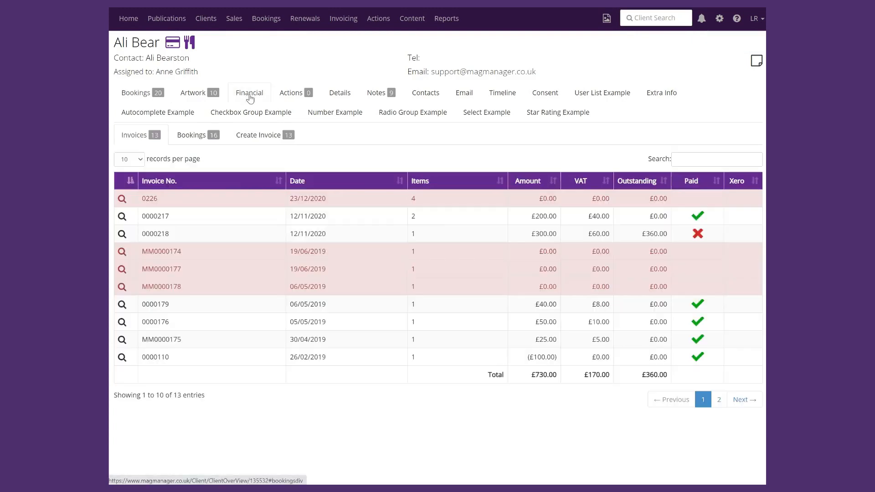
pyautogui.click(256, 137)
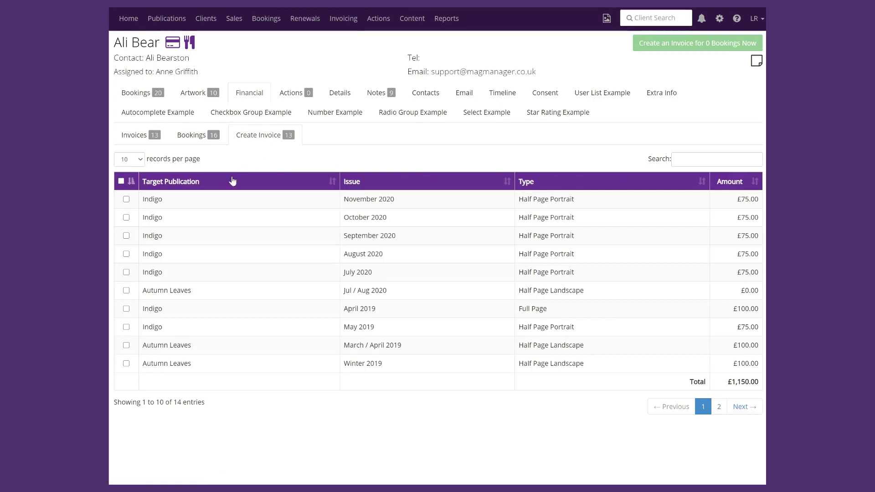
pyautogui.click(127, 201)
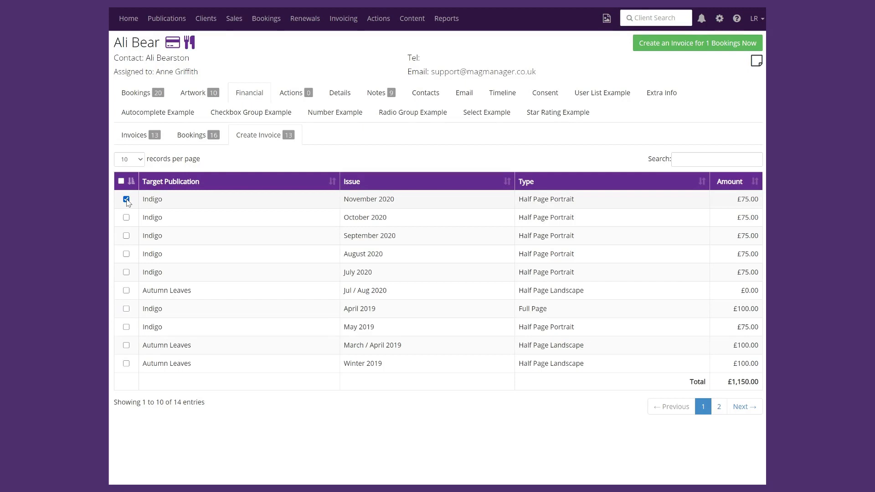
pyautogui.click(127, 218)
pyautogui.click(126, 236)
pyautogui.click(127, 255)
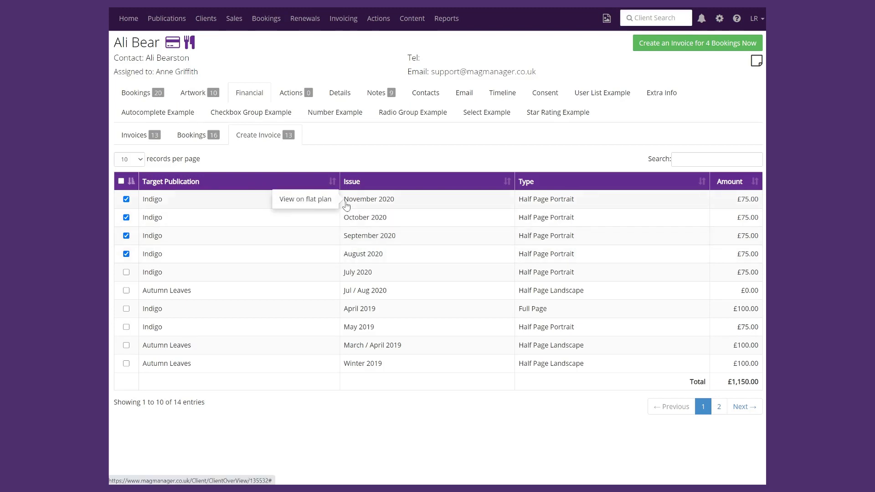
pyautogui.click(688, 45)
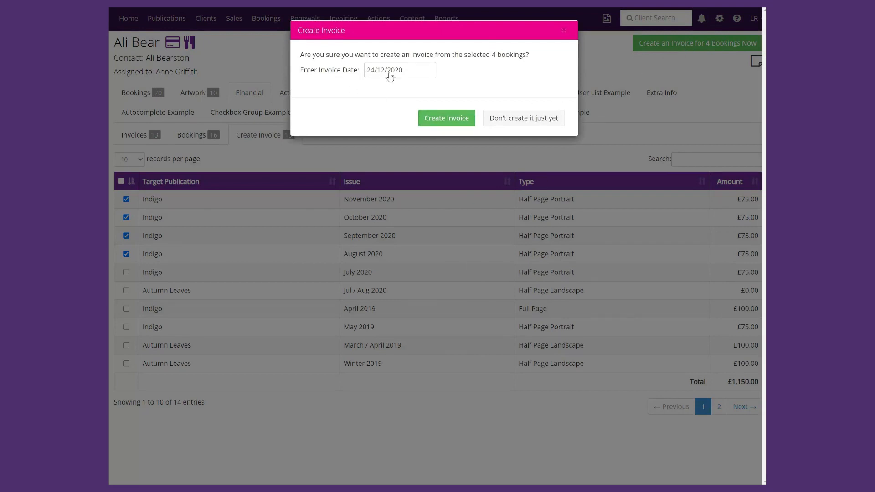
pyautogui.click(445, 122)
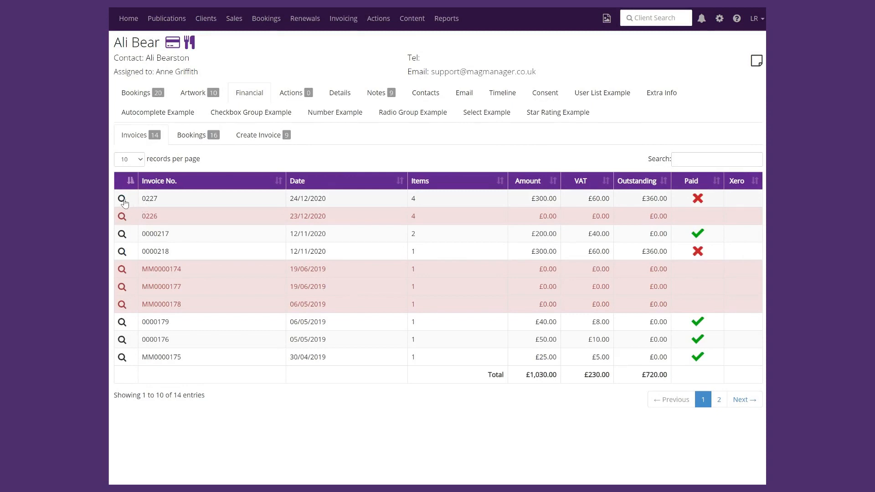
# Step: Preview the email message and the printable version of the new invoice dated 24/12/2020, without sending it
pyautogui.click(122, 199)
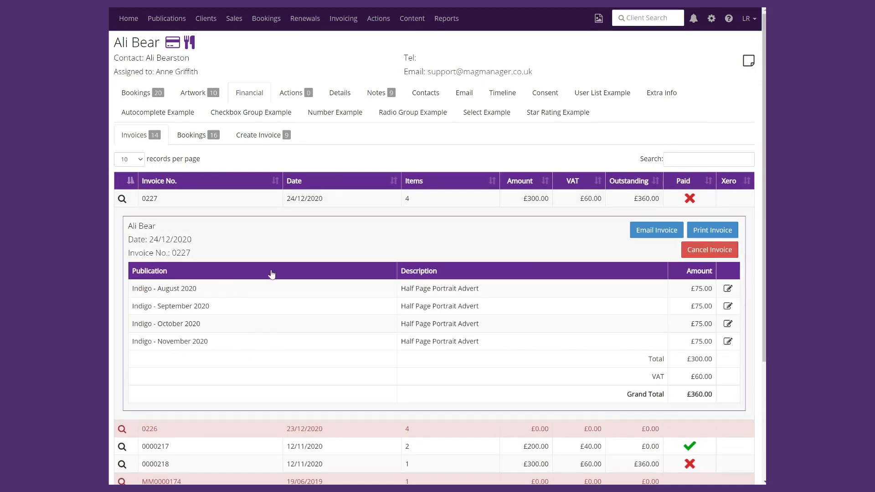
pyautogui.click(652, 231)
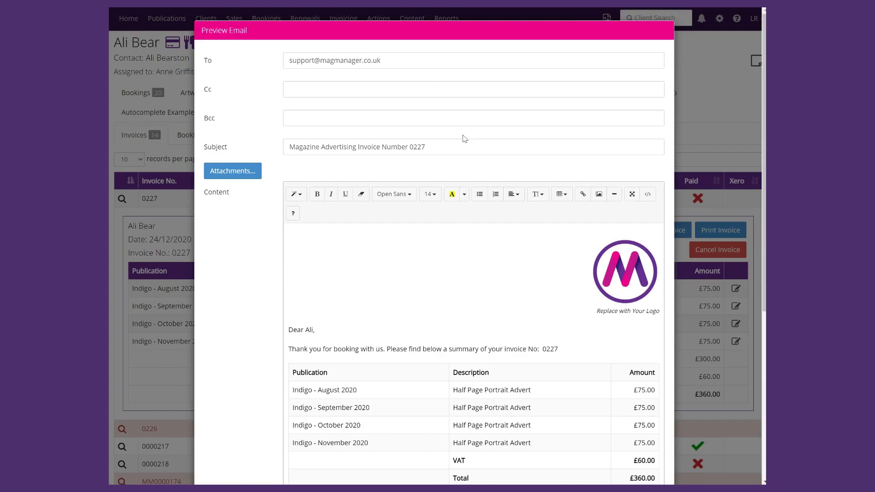
pyautogui.scroll(-5, 474, 183)
pyautogui.scroll(-1, 515, 275)
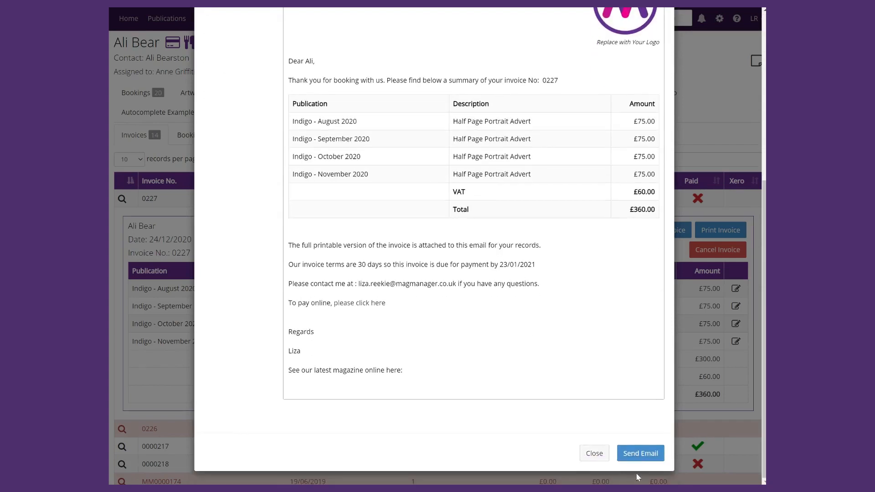
pyautogui.click(593, 454)
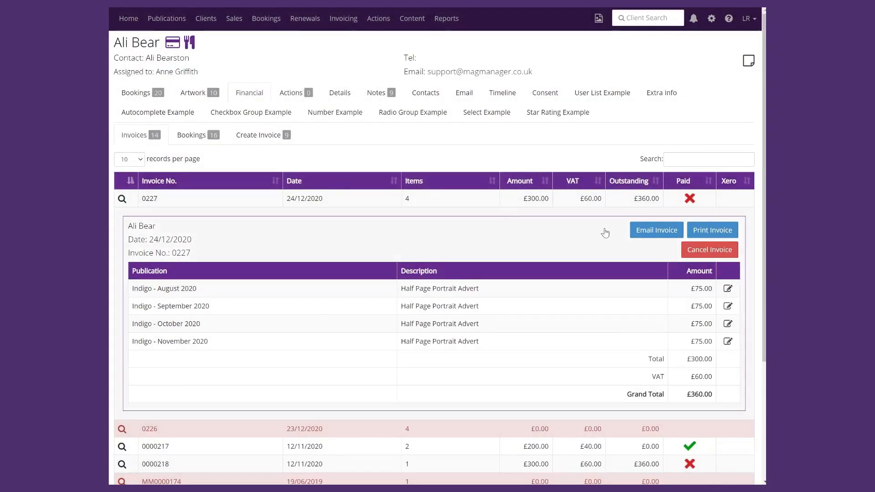
pyautogui.click(712, 232)
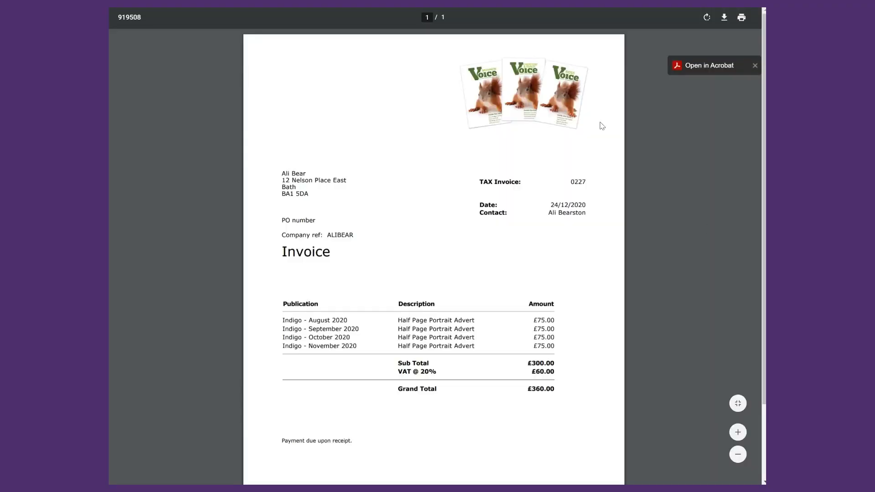
pyautogui.hotkey('ctrl', 'w')
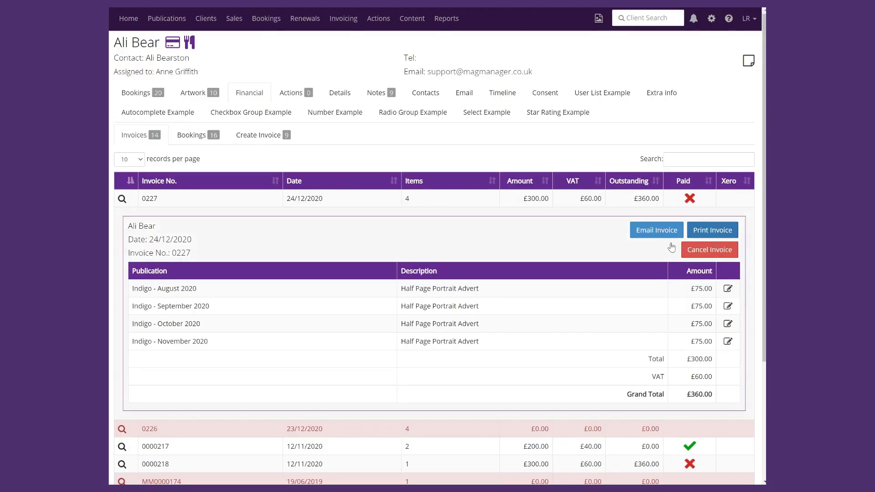
# Step: Request cancellation of the client's invoice dated 24/12/2020
pyautogui.click(712, 251)
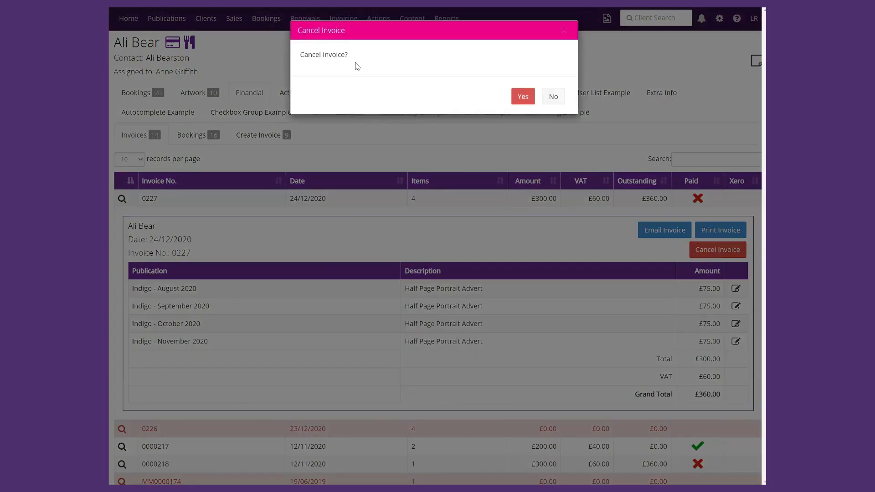
pyautogui.click(522, 98)
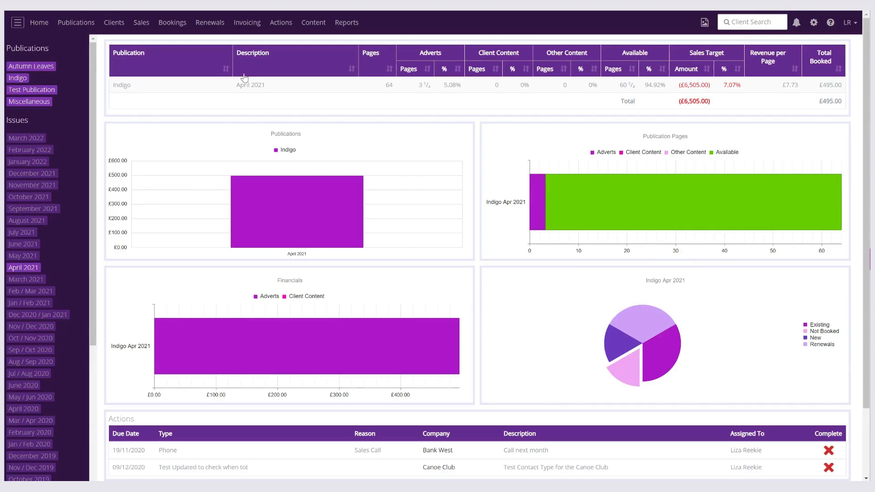
# Step: Create an invoice dated 02/02/2021 for only the All Socks April 2021 booking from the per-issue bookings awaiting invoicing
pyautogui.click(247, 24)
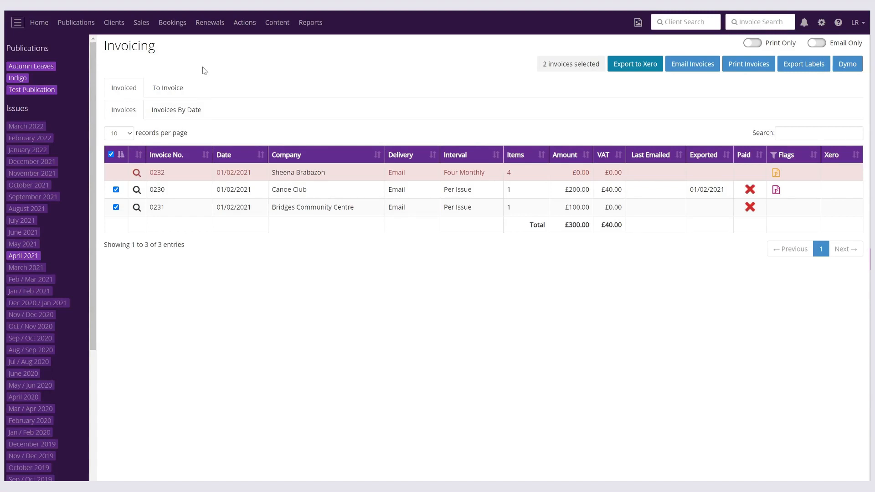
pyautogui.click(168, 93)
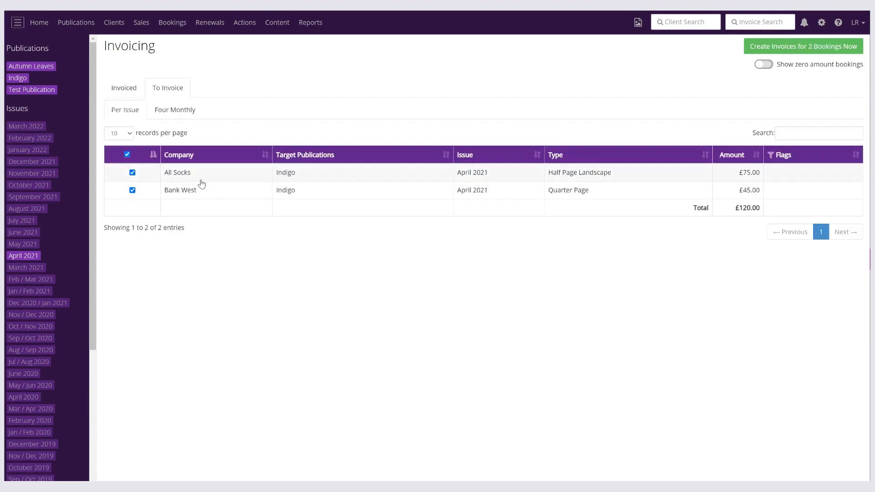
pyautogui.click(127, 155)
pyautogui.click(127, 156)
pyautogui.click(127, 155)
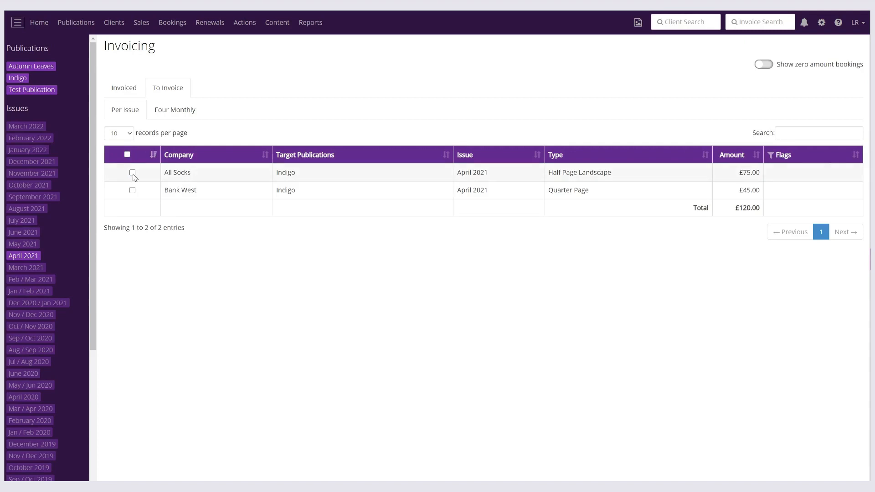
pyautogui.click(133, 172)
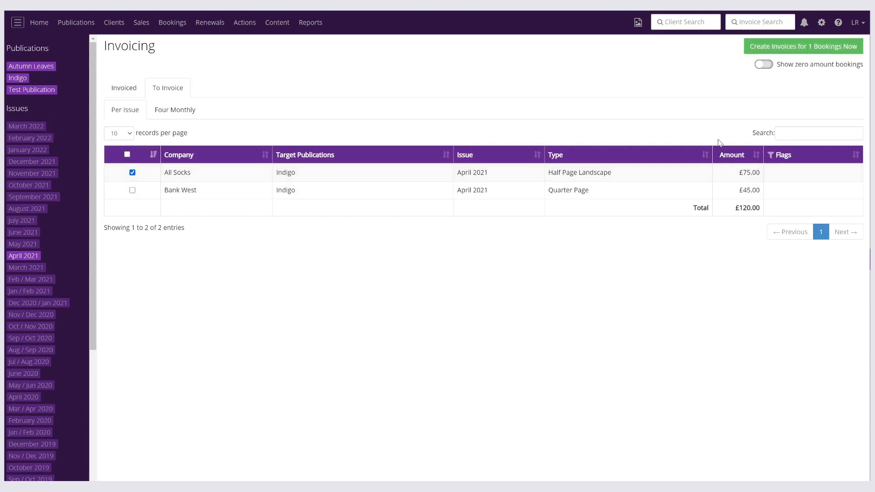
pyautogui.click(803, 50)
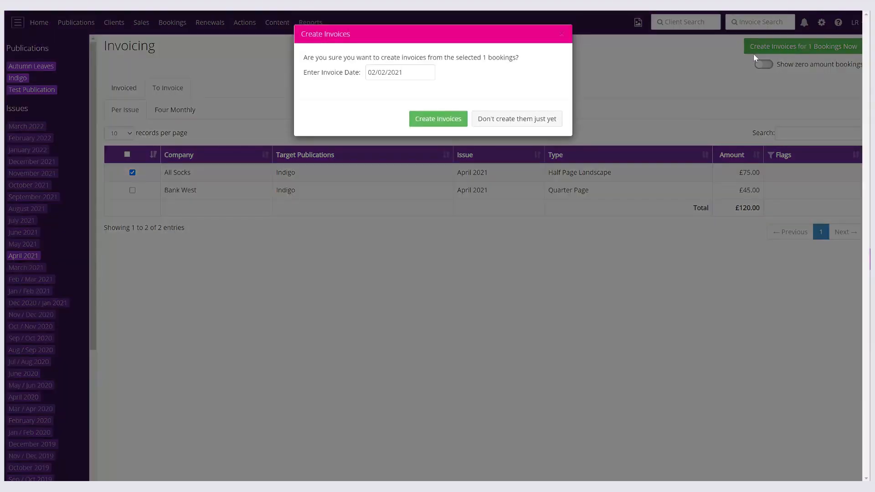
pyautogui.click(440, 122)
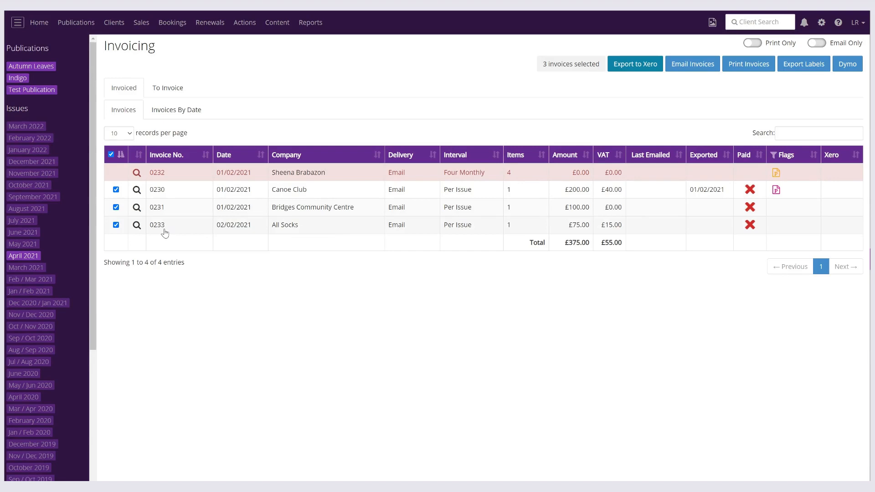
# Step: Expand the All Socks invoice and view its printable version
pyautogui.click(136, 226)
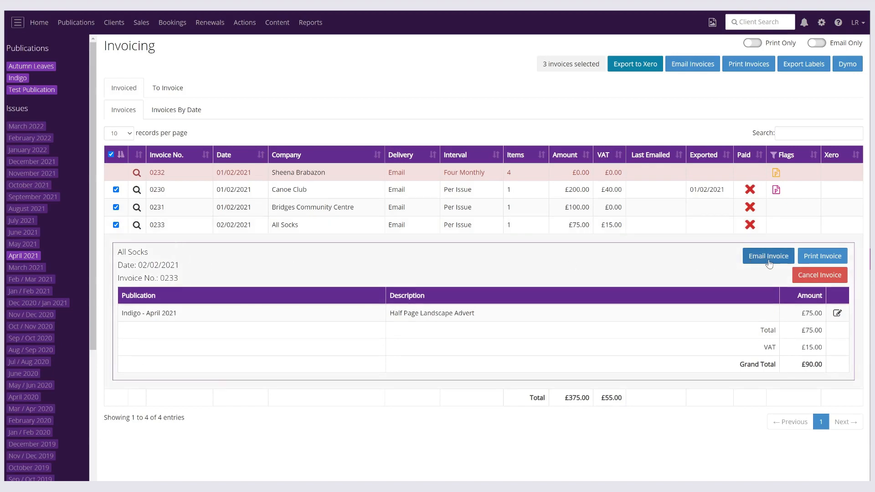
pyautogui.click(828, 258)
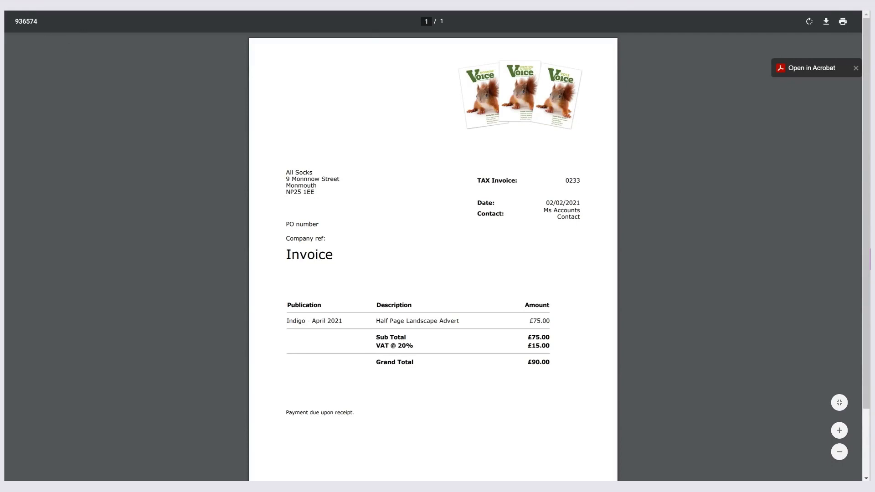
pyautogui.hotkey('ctrl', 'w')
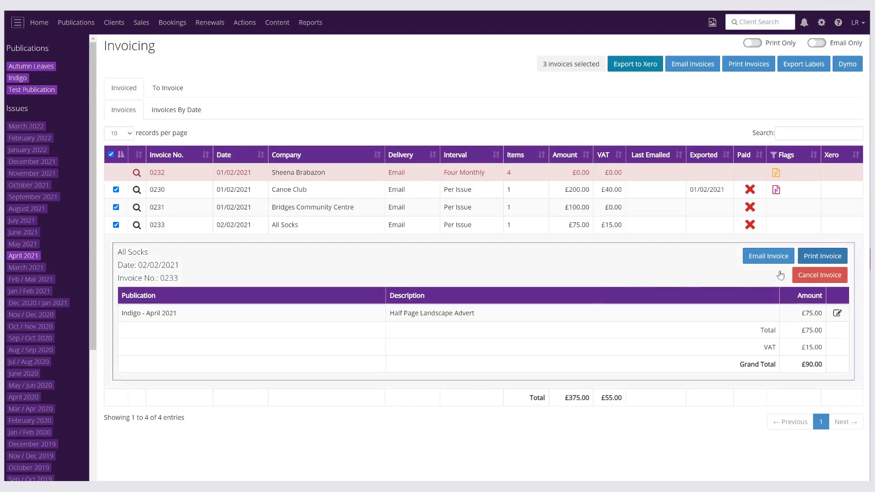
pyautogui.click(819, 276)
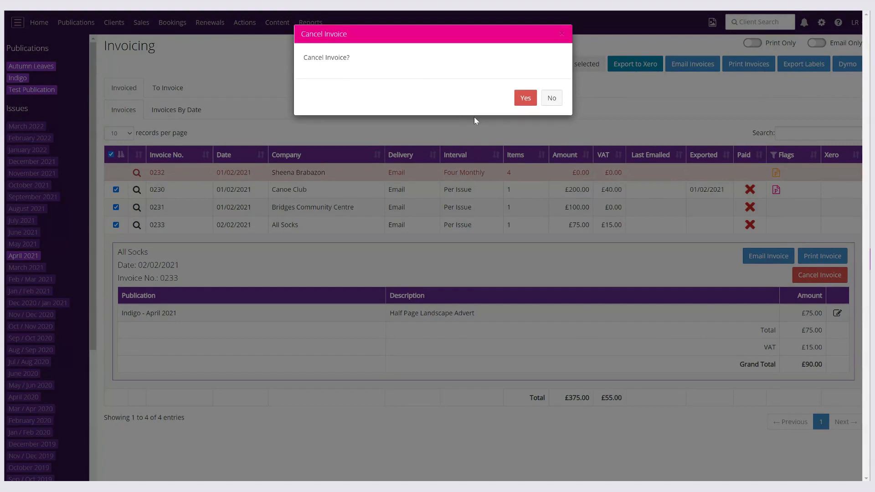
pyautogui.click(527, 98)
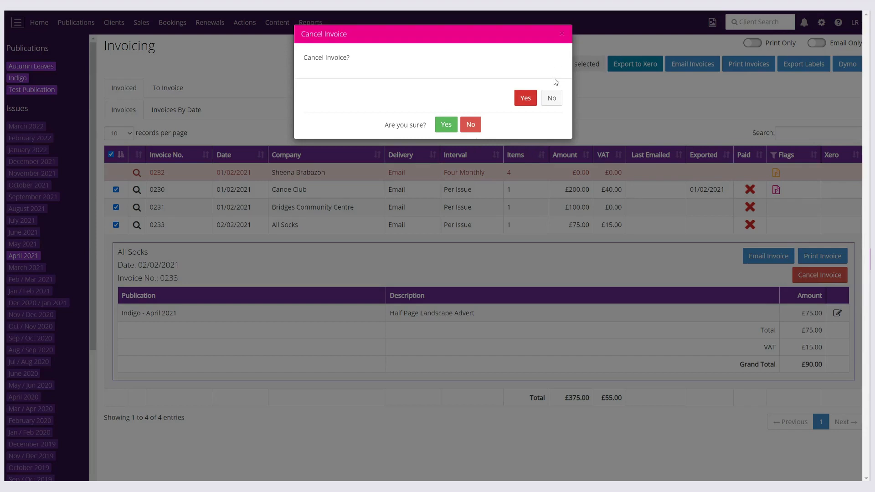
pyautogui.click(563, 35)
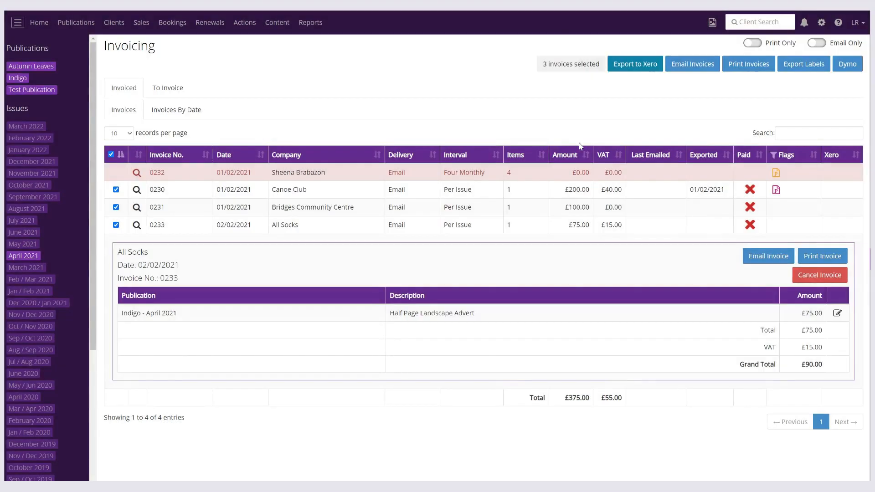
pyautogui.click(136, 227)
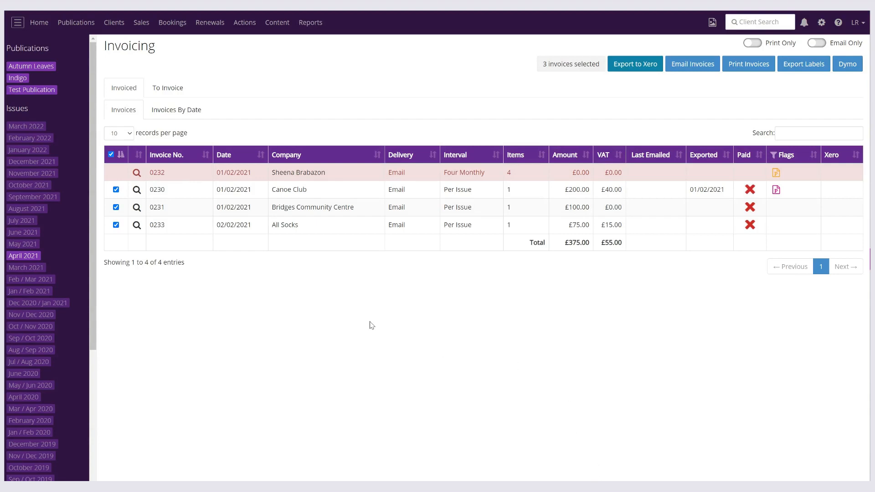
# Step: Limit the selection in the invoiced list to the All Socks invoice
pyautogui.click(111, 155)
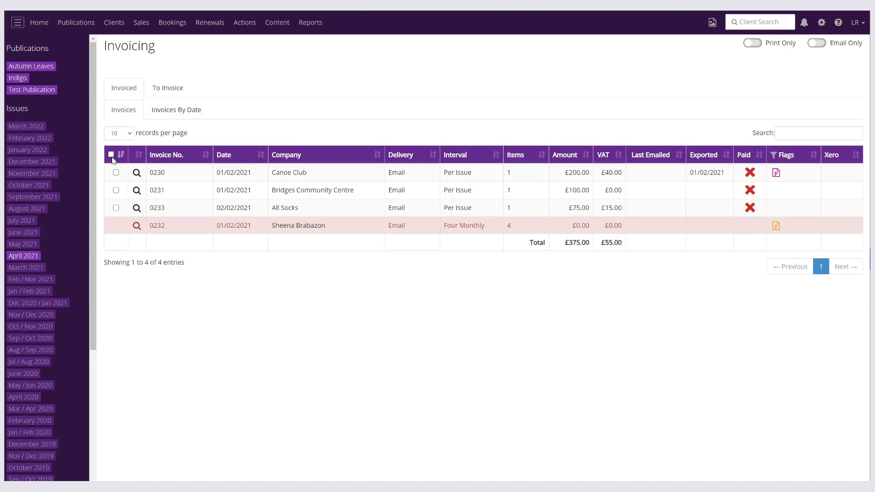
pyautogui.click(116, 208)
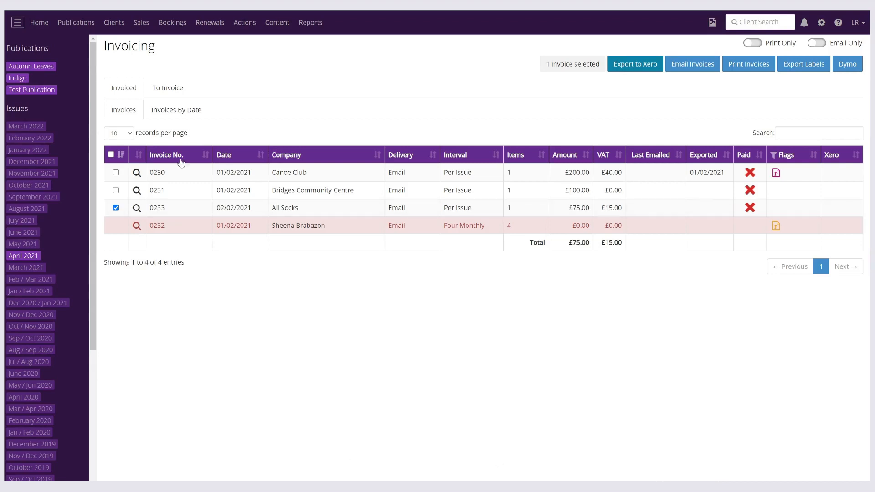
# Step: Create an invoice dated 02/02/2021 from all four four-monthly Indigo bookings covering April to July 2021
pyautogui.click(166, 90)
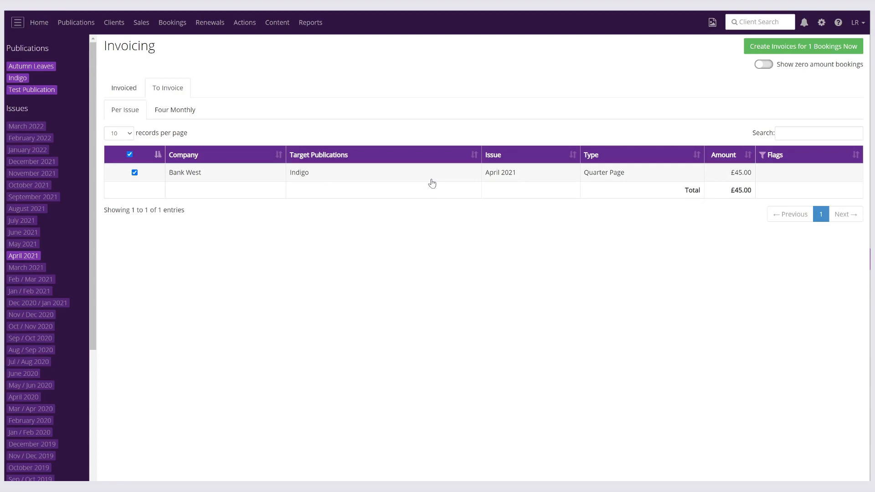
pyautogui.click(180, 115)
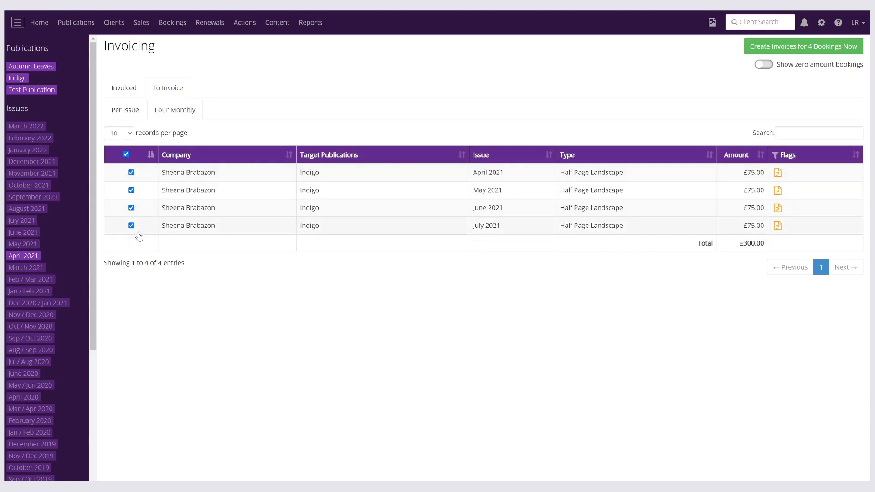
pyautogui.click(814, 51)
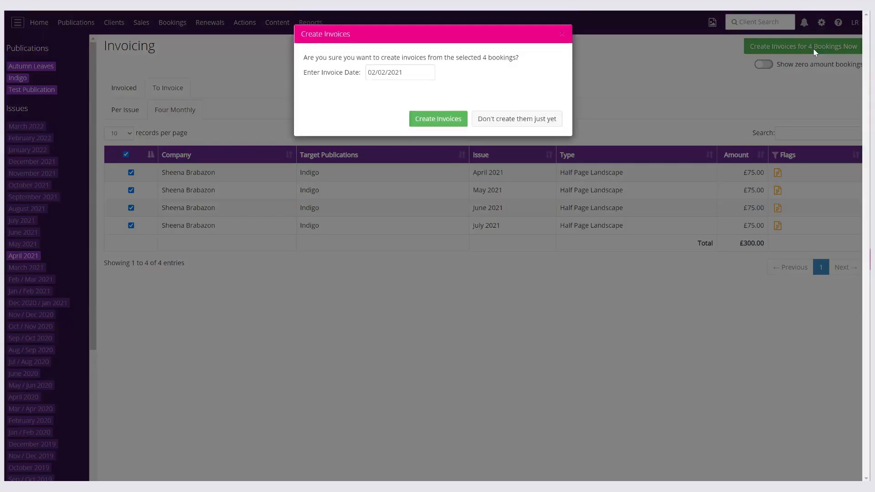
pyautogui.click(433, 122)
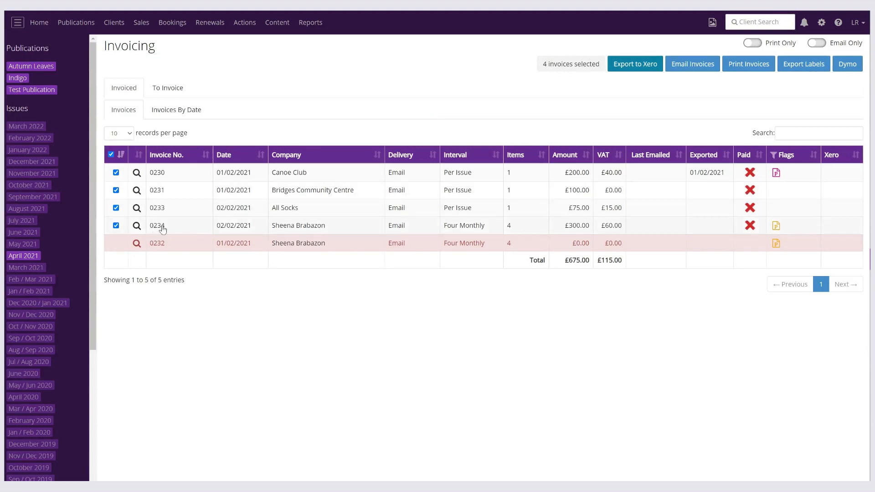
# Step: Preview the email for the four-monthly invoice dated 02/02/2021 without sending it, and view the invoice's printable version
pyautogui.click(136, 226)
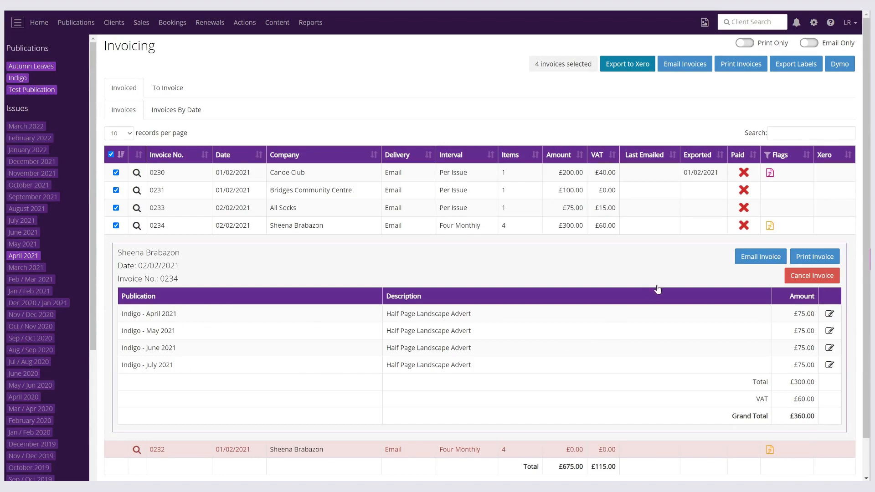
pyautogui.click(760, 256)
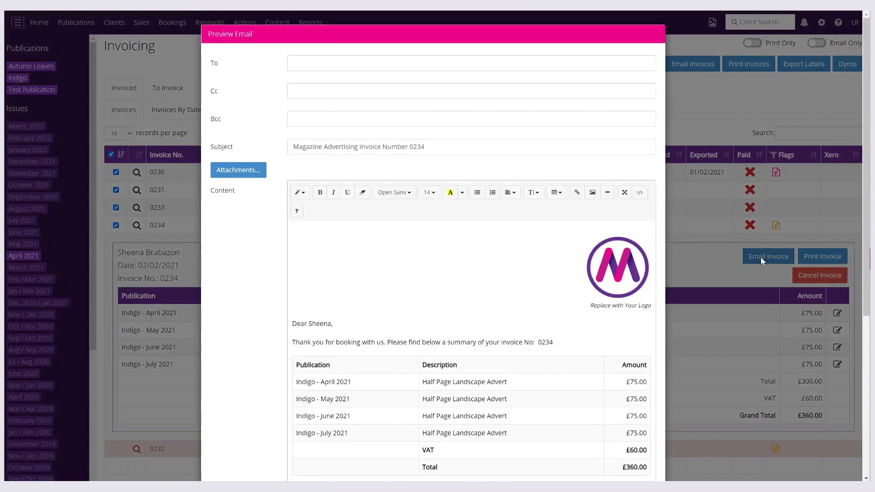
pyautogui.scroll(-4, 518, 206)
pyautogui.scroll(-2, 518, 206)
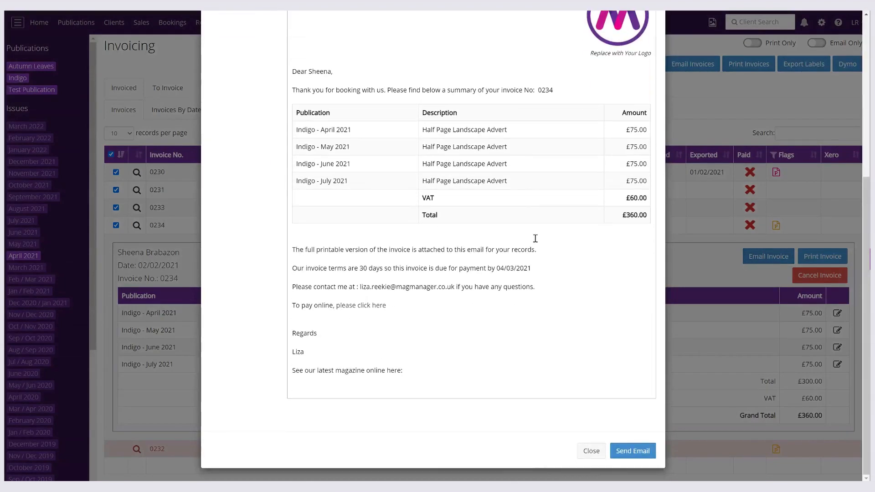
pyautogui.scroll(6, 619, 369)
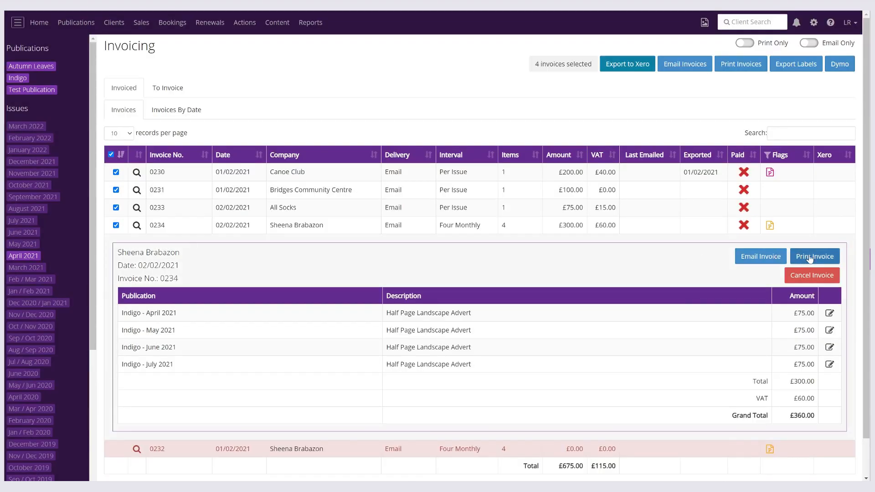
pyautogui.click(814, 258)
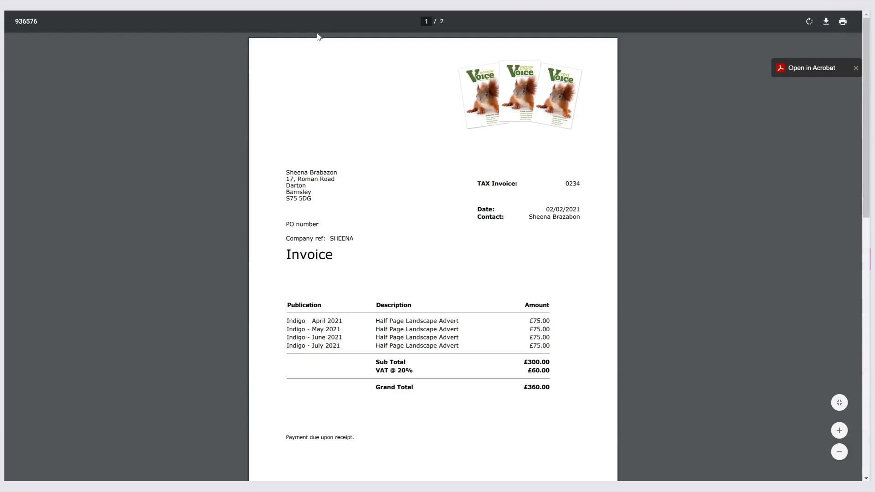
pyautogui.click(334, 3)
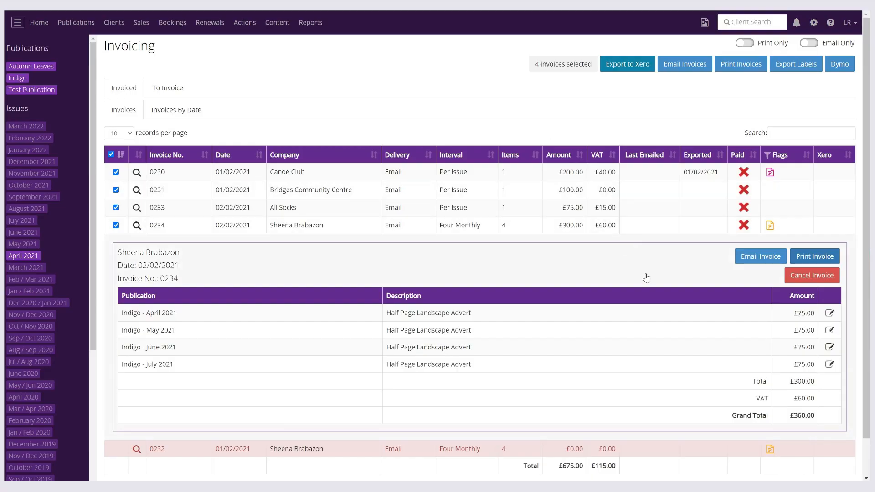
pyautogui.click(806, 278)
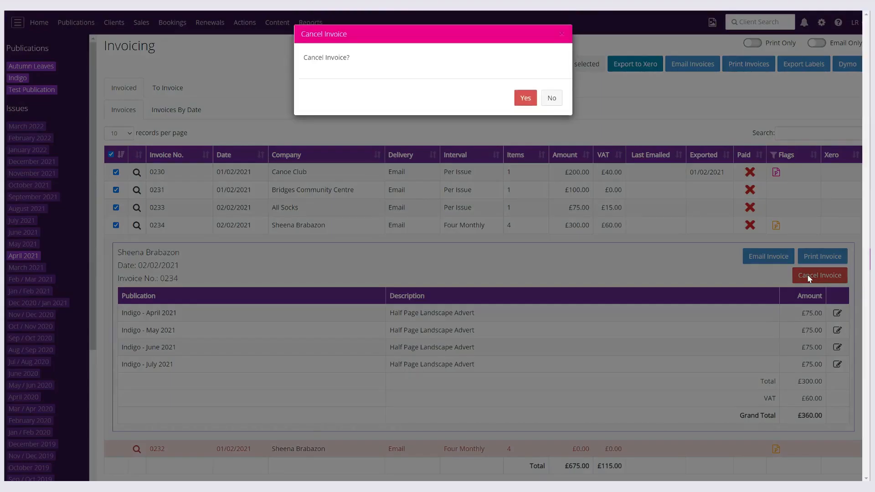
pyautogui.click(526, 100)
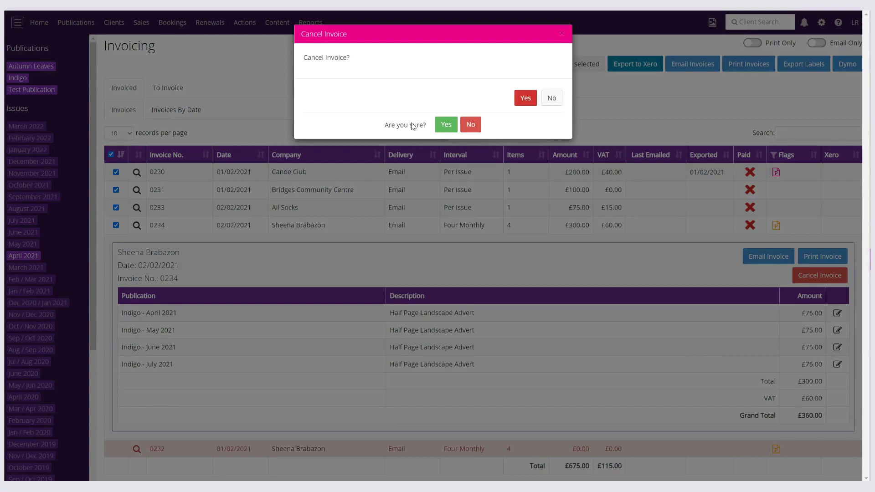
pyautogui.click(561, 34)
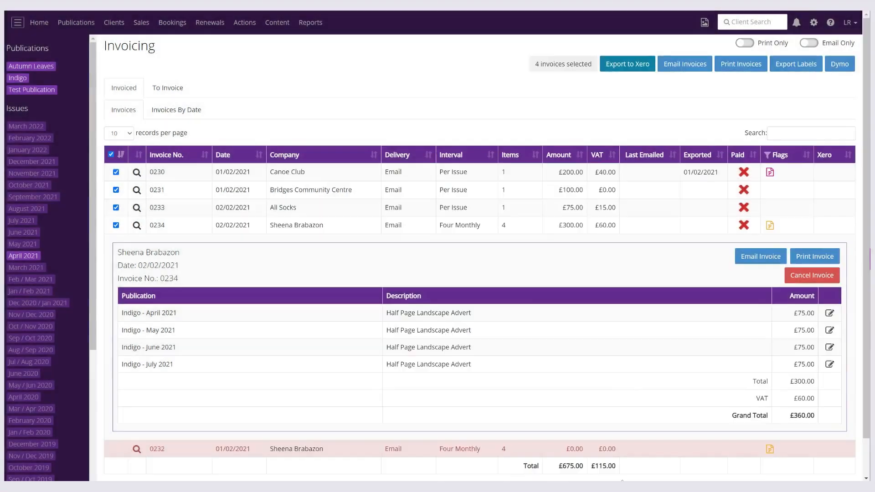